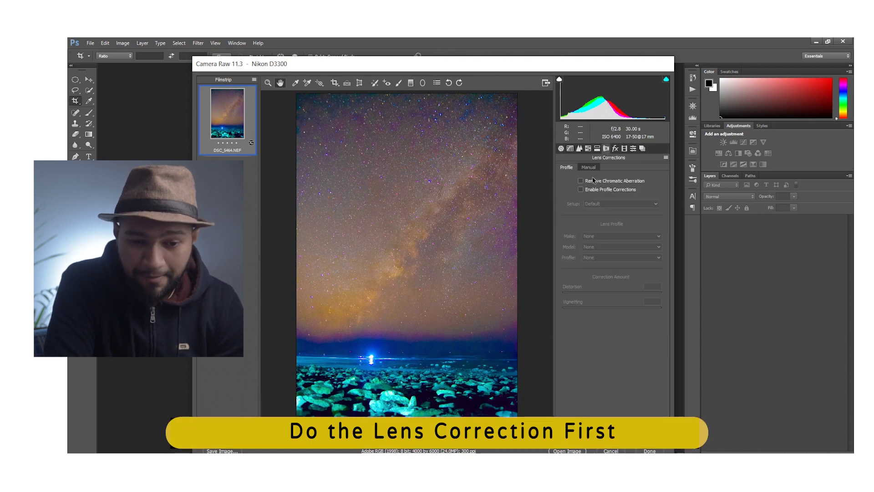
- Remove chromatic aberration and enable lens profile corrections
click(580, 181)
click(580, 190)
click(562, 148)
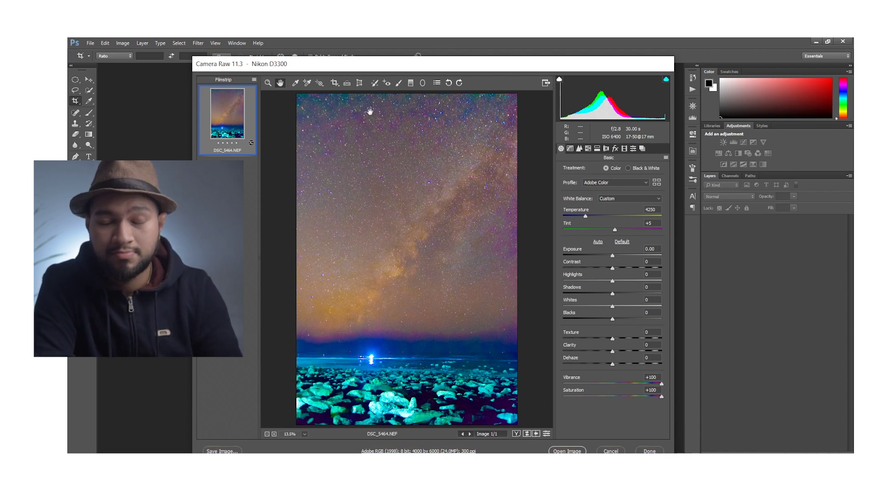
- Add a foreground graduated filter at Temperature +7, then reset Vibrance and Saturation to 0
click(410, 83)
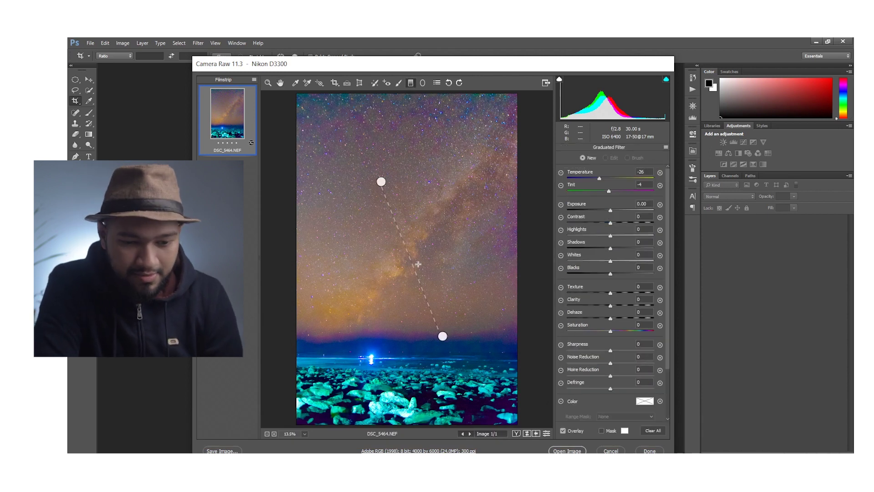
drag(411, 415, 406, 333)
click(599, 179)
drag(600, 179, 622, 180)
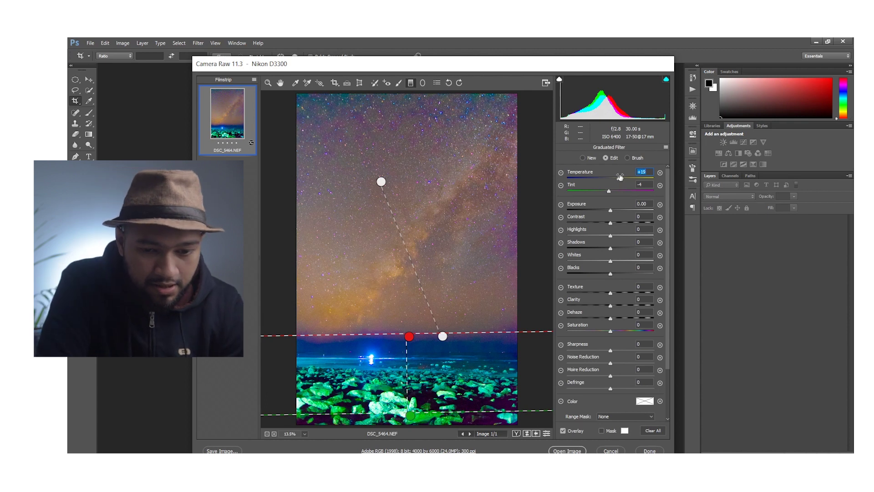
double_click(619, 179)
drag(610, 175, 613, 178)
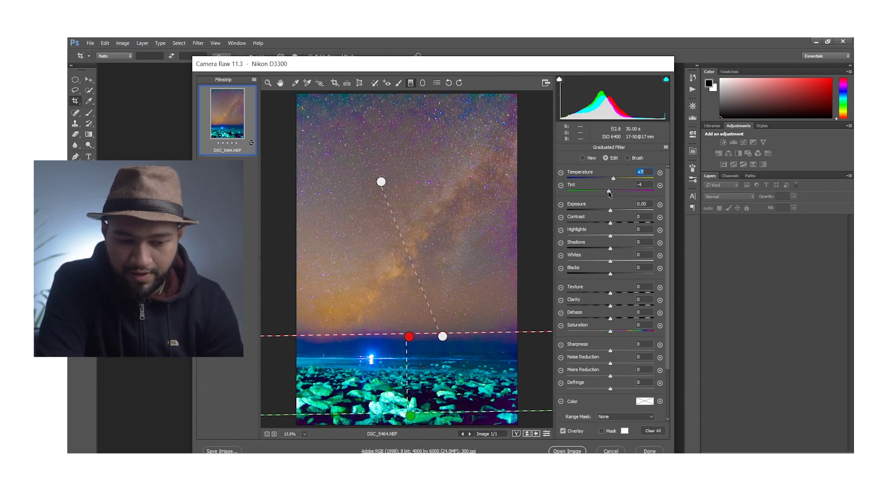
click(280, 83)
double_click(662, 384)
double_click(661, 396)
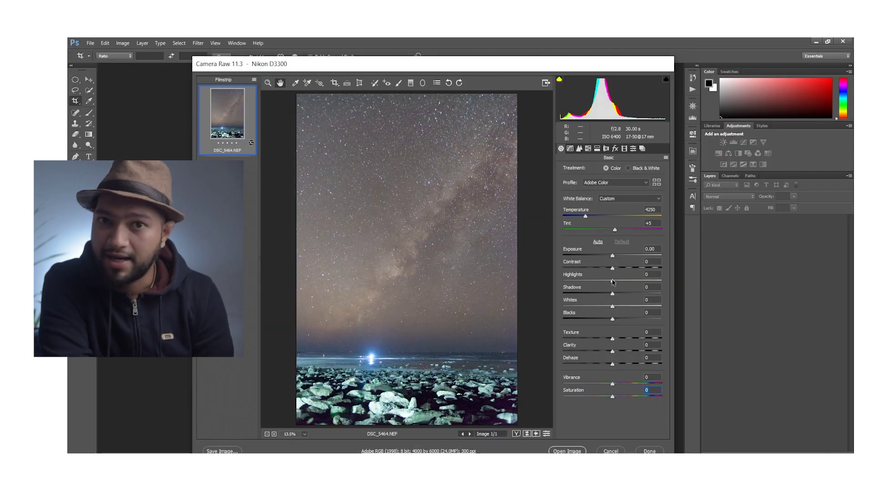
- Set Highlights +58, Shadows -83, Whites +43, Blacks -41, Contrast +7 and Clarity +3
drag(612, 281, 641, 287)
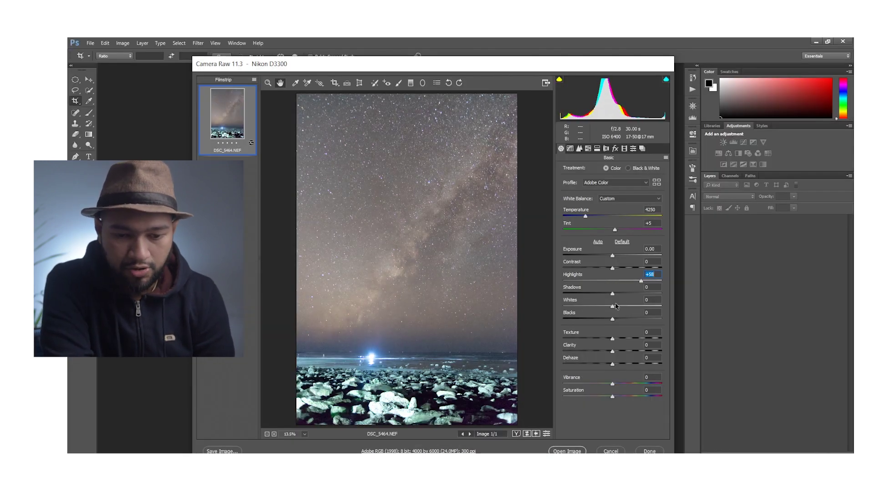
drag(612, 293, 590, 295)
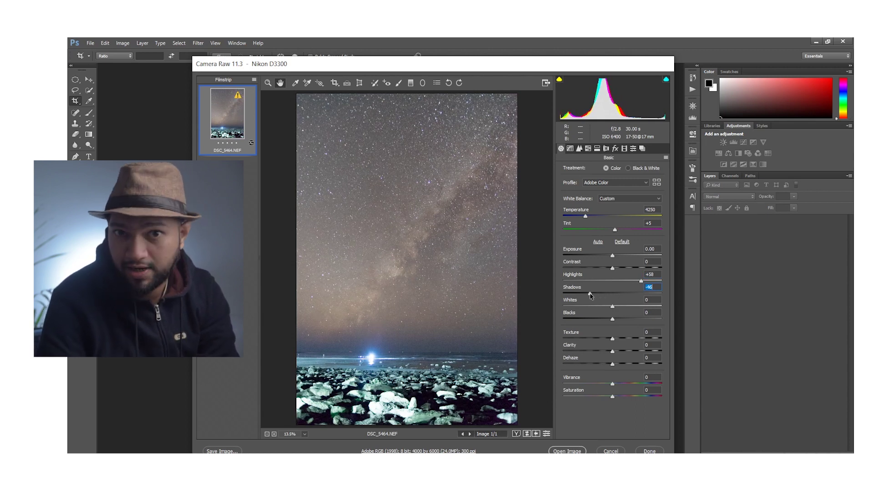
drag(589, 295, 592, 321)
drag(612, 268, 615, 267)
drag(613, 351, 614, 352)
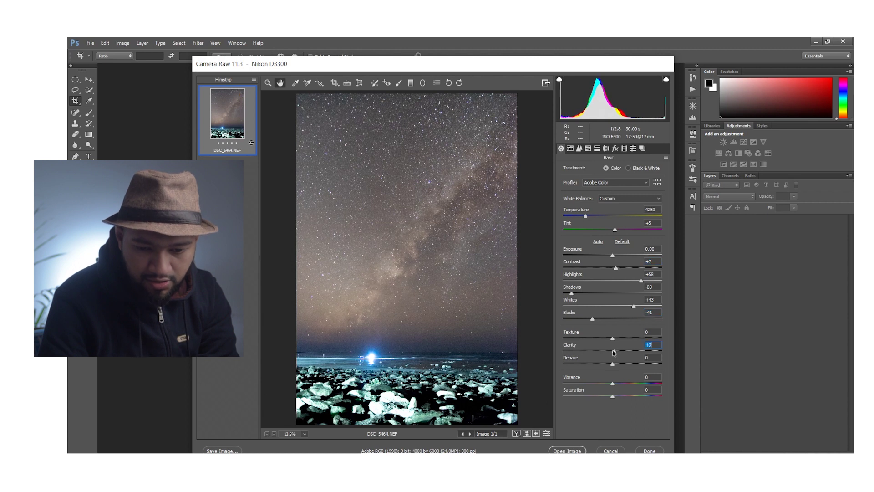
- Raise Vibrance to +16 and Saturation to +15, and cool to Temperature 4000, Tint +3
drag(612, 384, 620, 399)
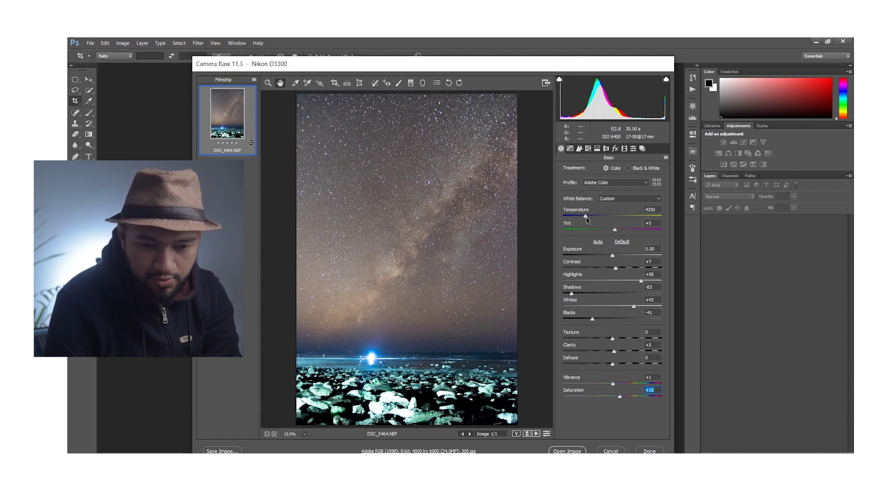
drag(586, 218, 584, 218)
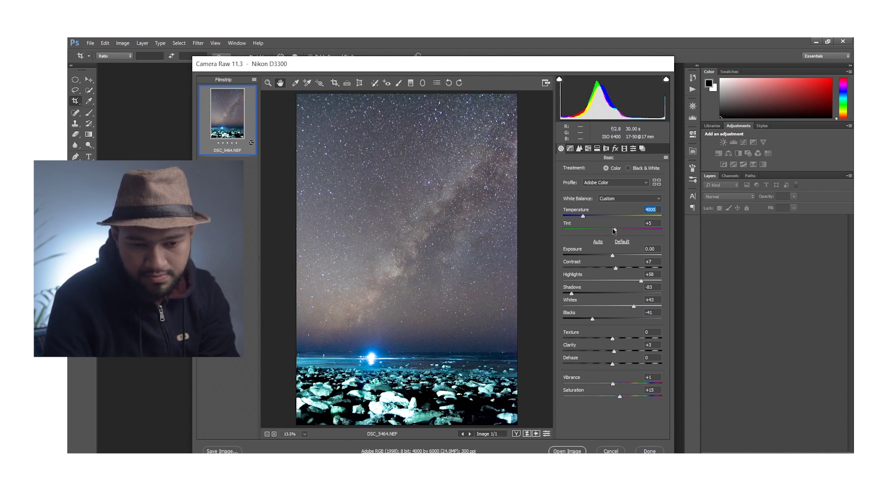
drag(615, 229, 614, 230)
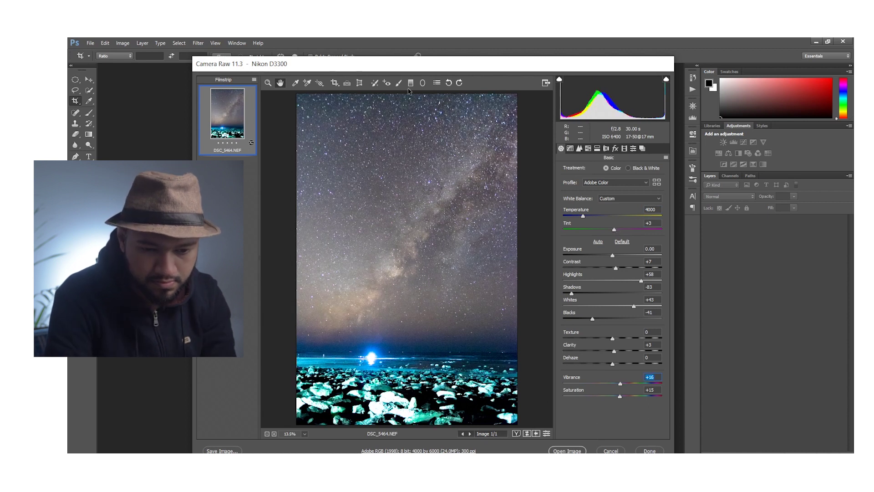
- Delete the stray graduated filter, then warm, darken and angle the existing one along the shoreline
click(410, 82)
drag(378, 403, 380, 356)
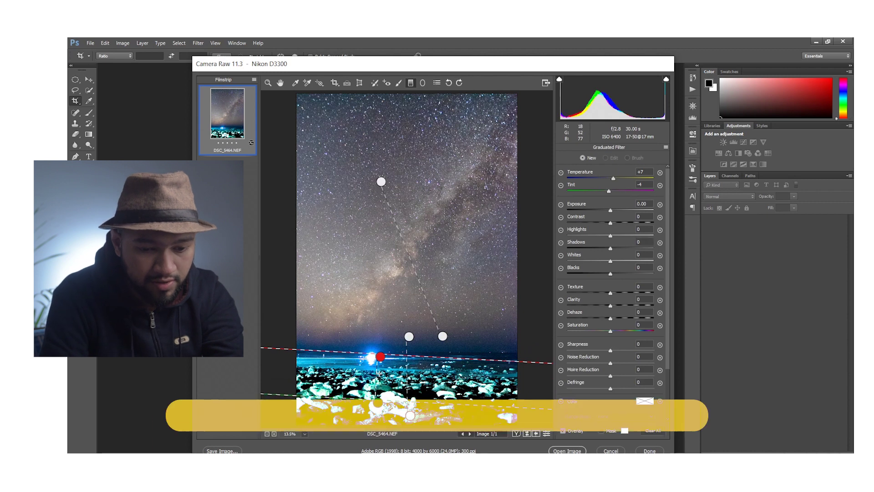
key(Delete)
click(410, 412)
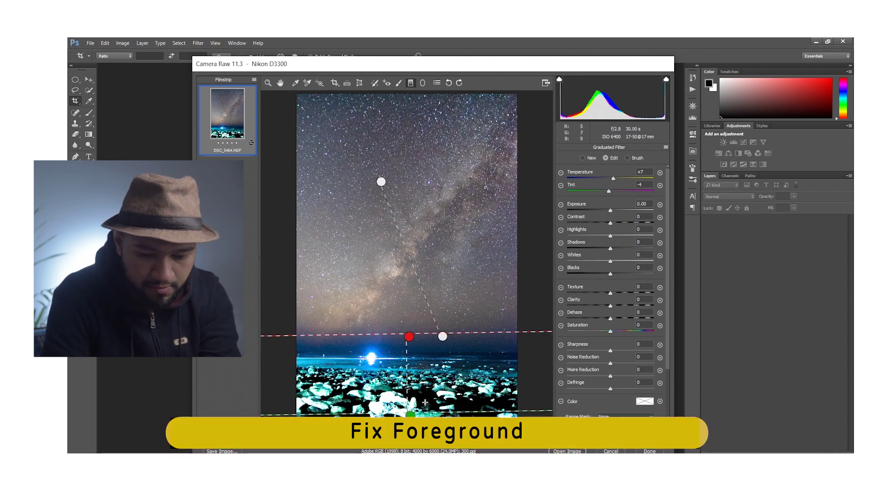
drag(613, 178, 624, 179)
drag(613, 212, 568, 262)
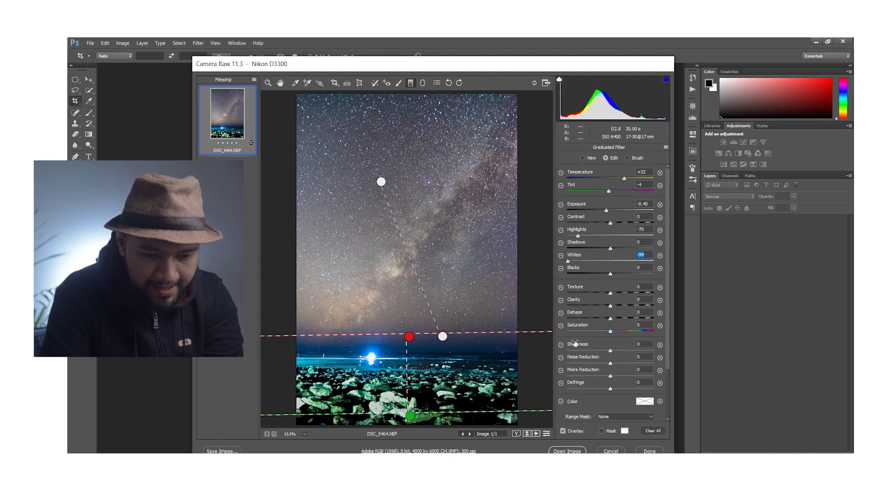
drag(406, 385, 405, 361)
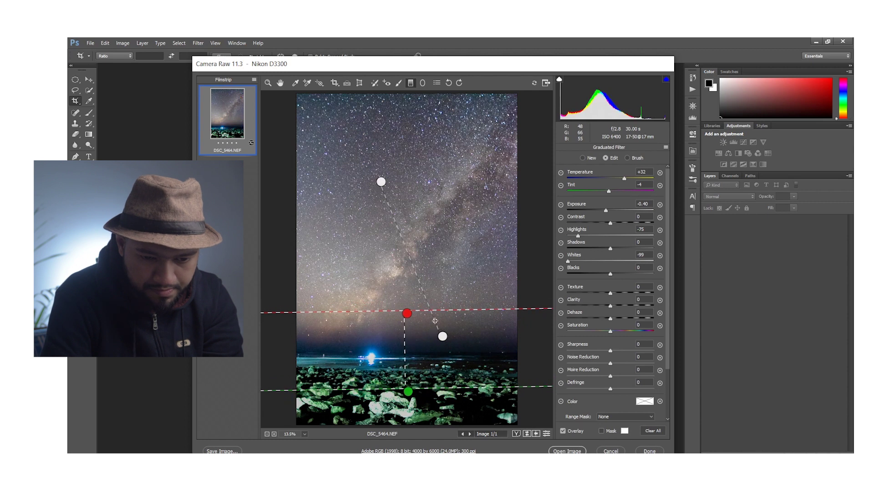
drag(438, 310, 440, 312)
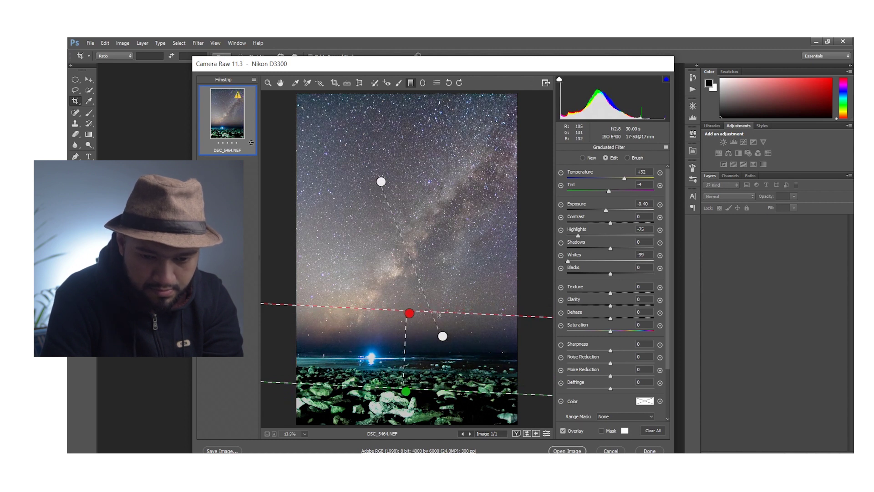
- Tune the foreground filter to Tint +26, Exposure -1.45, Whites -99 and Saturation -17
drag(612, 272, 614, 249)
drag(606, 211, 623, 191)
click(625, 179)
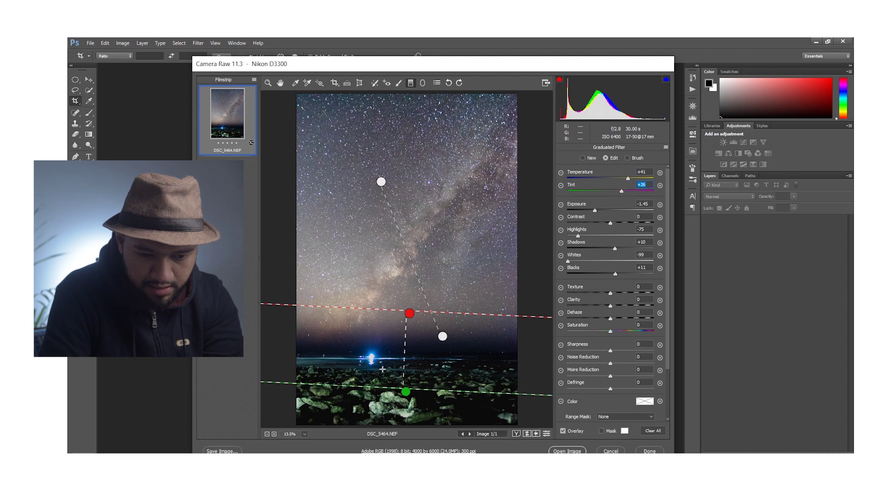
drag(516, 313, 514, 313)
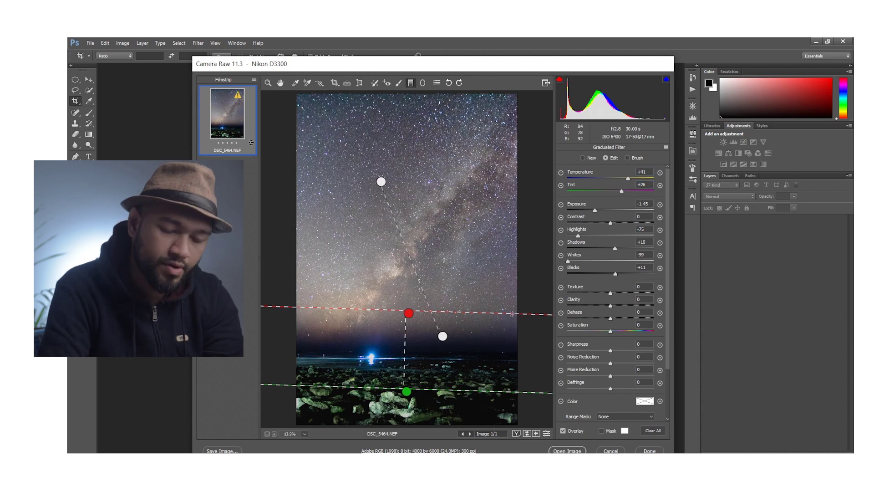
drag(419, 312, 421, 337)
drag(611, 331, 604, 332)
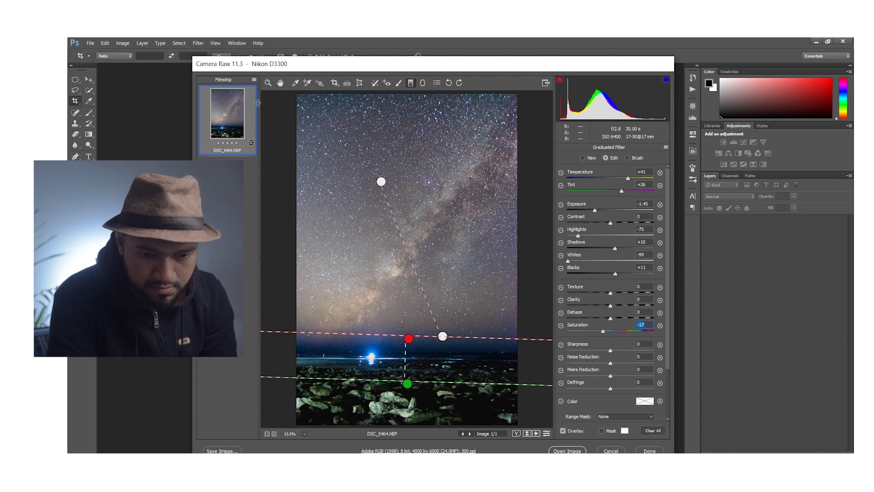
click(280, 83)
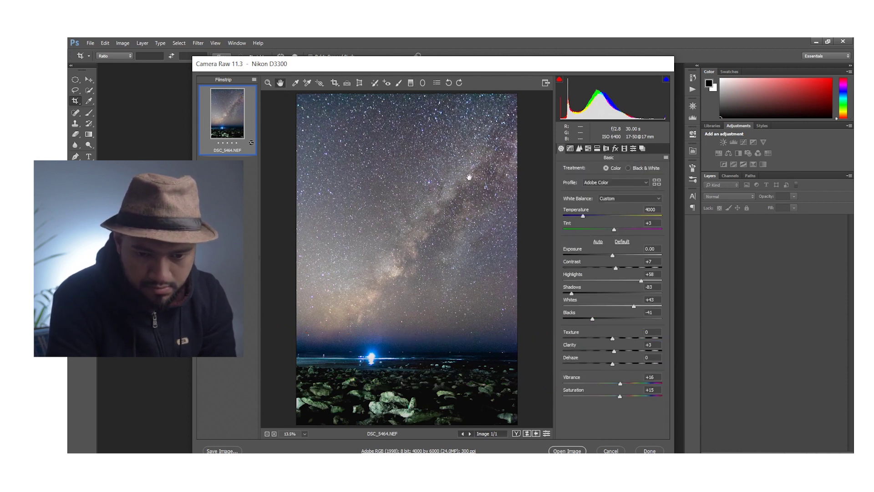
- Drag the Detail panel's Sharpening Amount to 0, then go back to Basic
click(602, 153)
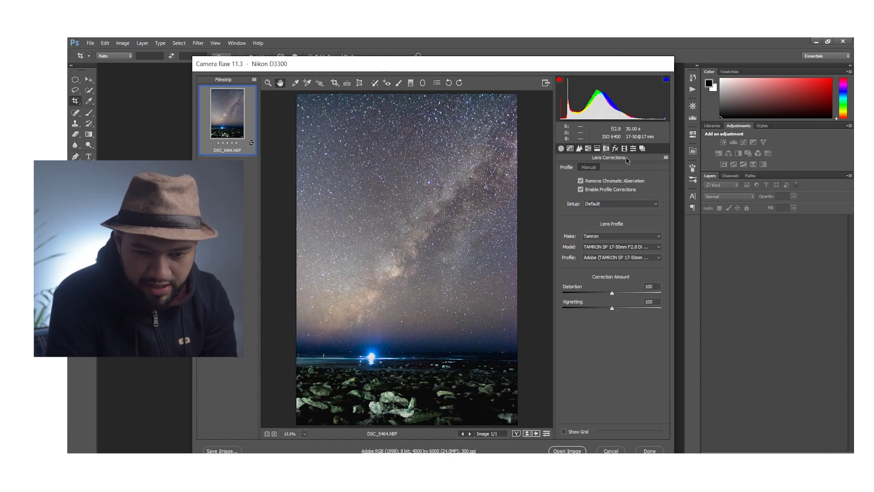
click(625, 149)
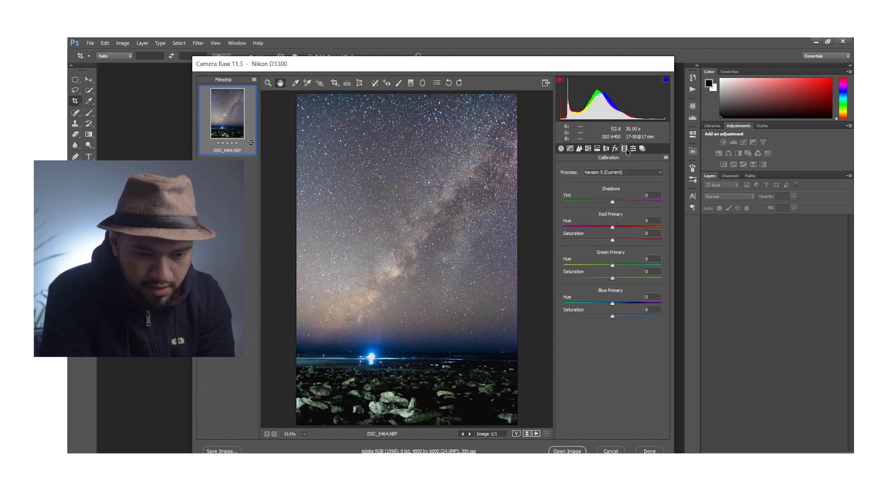
click(633, 151)
click(615, 150)
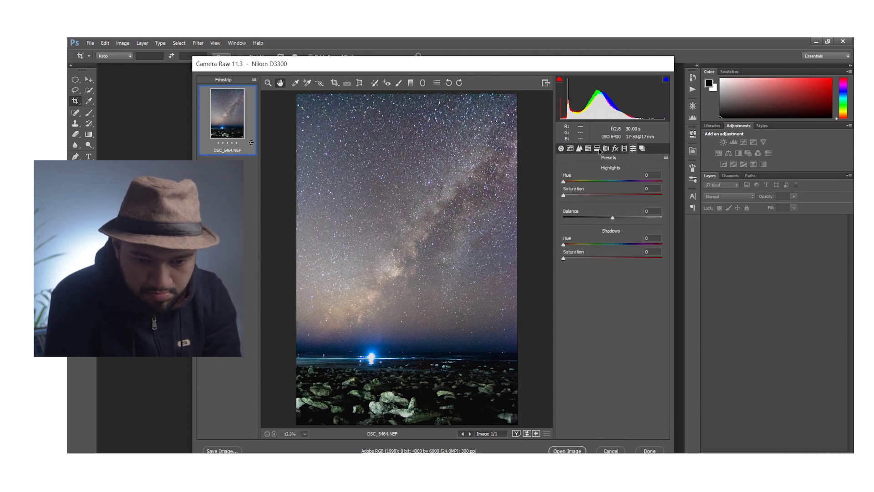
click(588, 150)
click(578, 150)
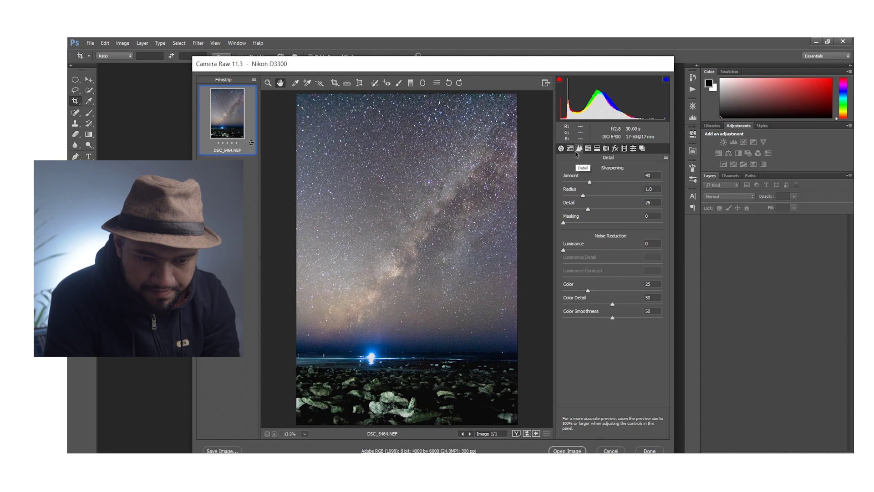
drag(589, 181, 567, 182)
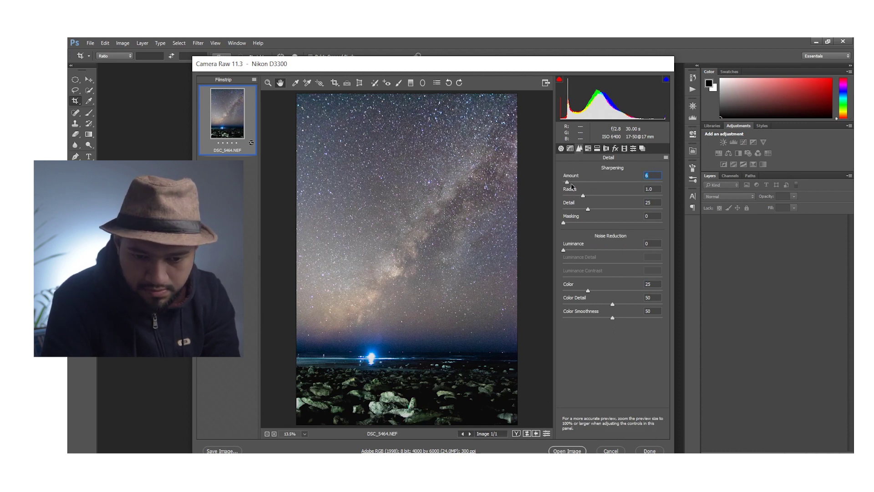
drag(566, 182, 551, 184)
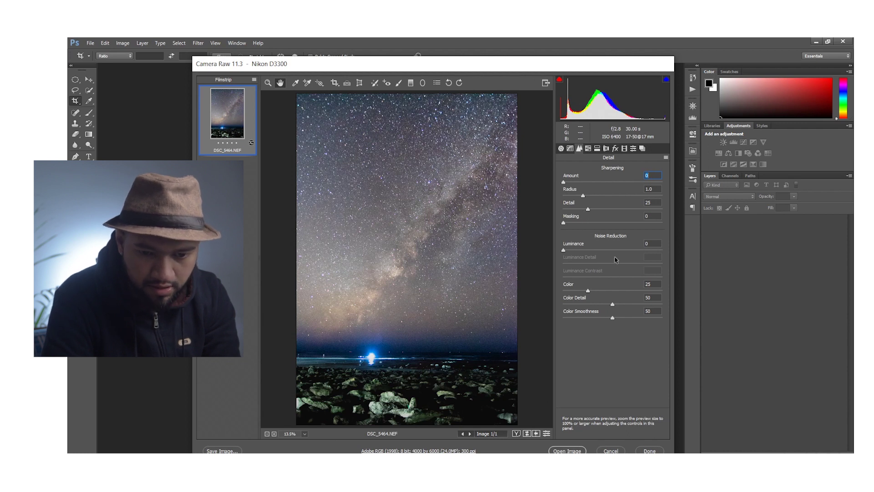
click(561, 148)
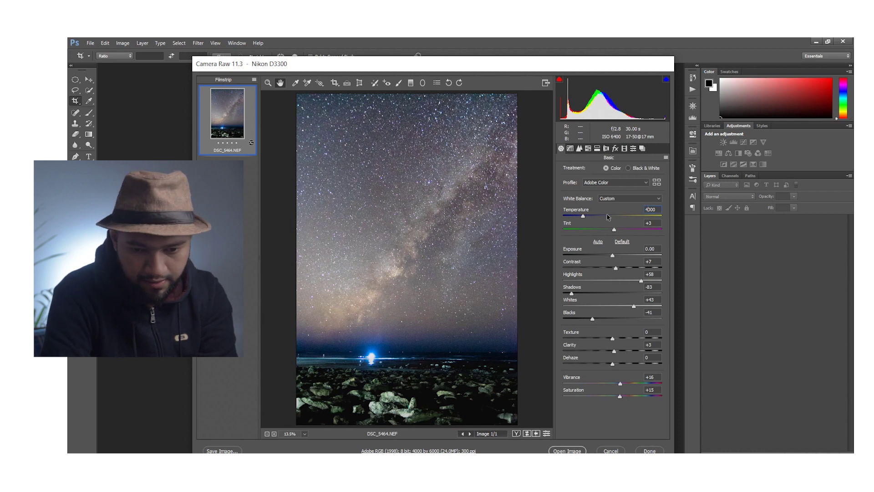
- Set Temperature to 4150, try a -13 post-crop vignette, then reset it to 0
text(4150)
key(Tab)
click(597, 148)
click(615, 148)
drag(612, 254, 607, 255)
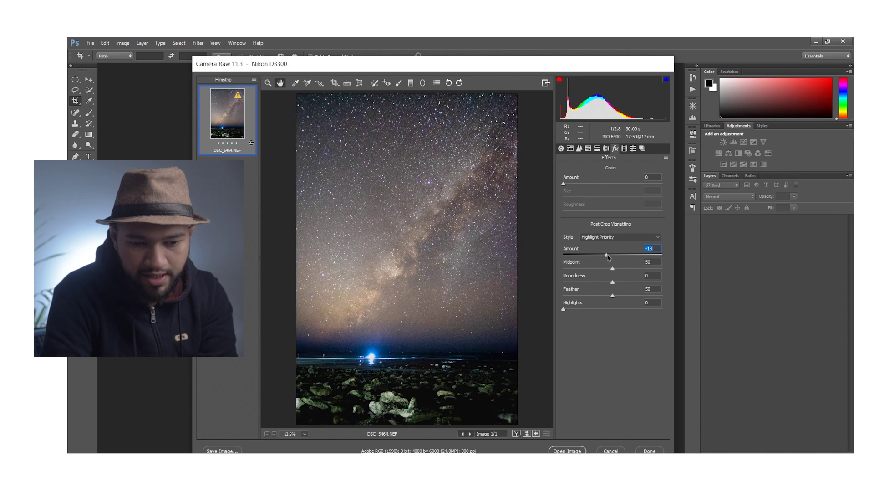
double_click(606, 255)
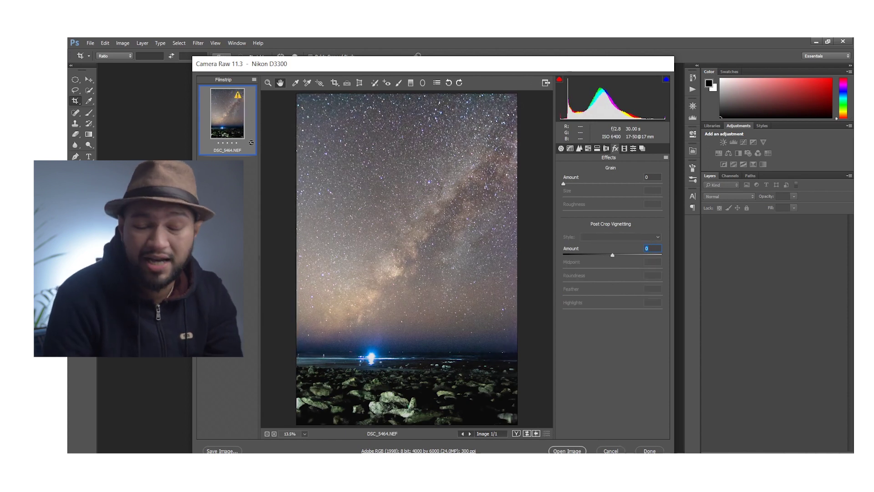
click(543, 181)
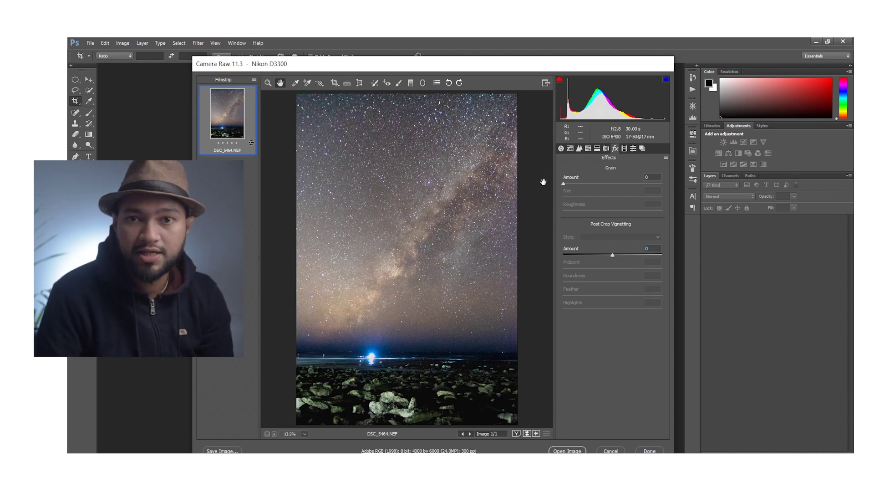
key(p)
key(p)
key(p)
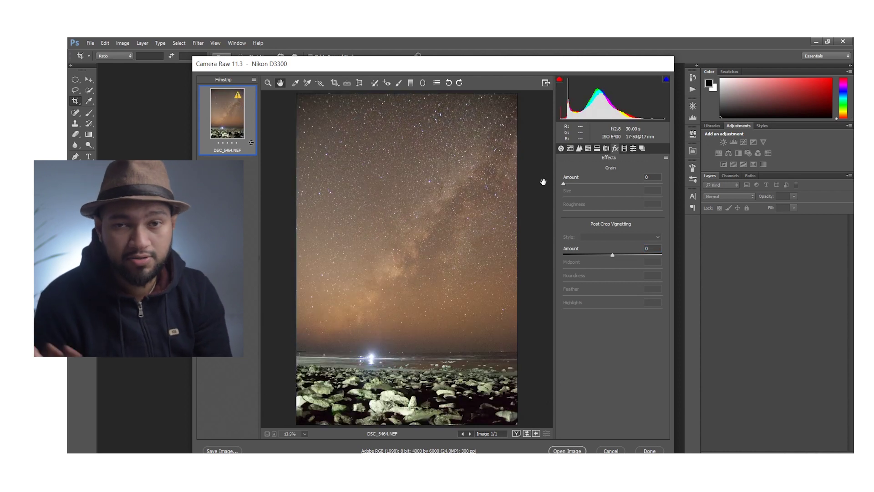
key(p)
click(560, 148)
- Warm the graduated filter and set Tint +13, Exposure -1.75 and Highlights -96
click(410, 82)
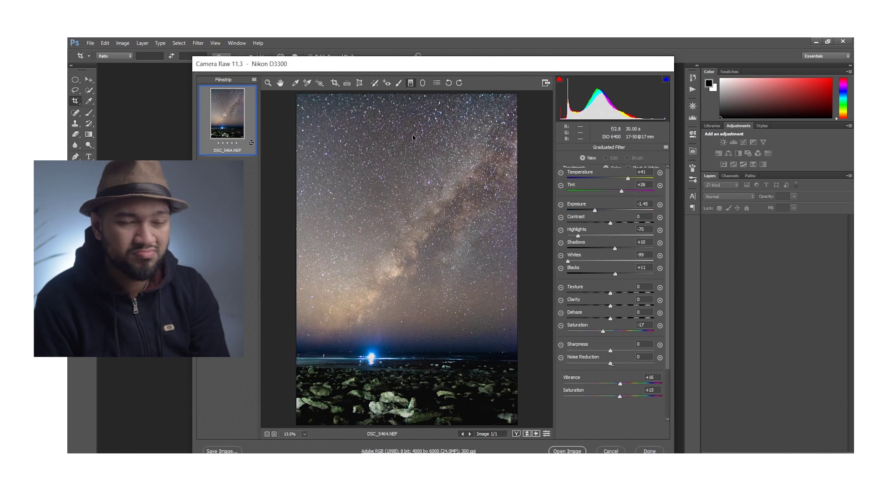
click(634, 179)
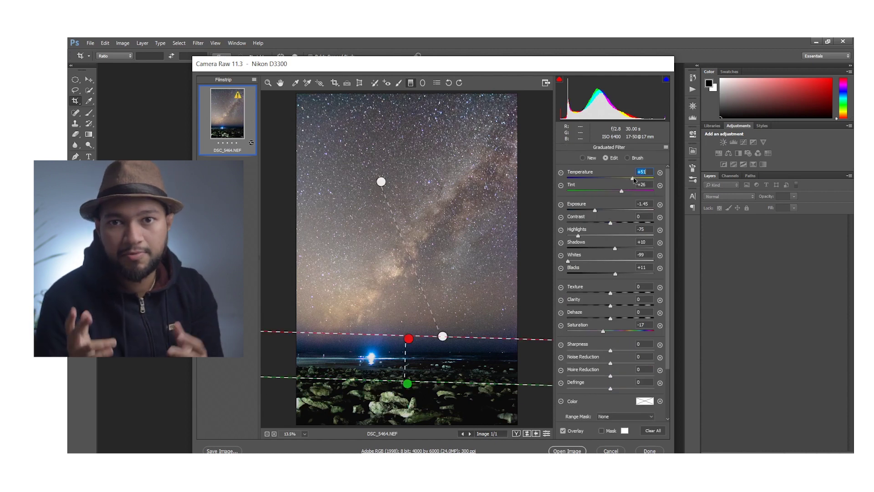
drag(621, 193, 617, 193)
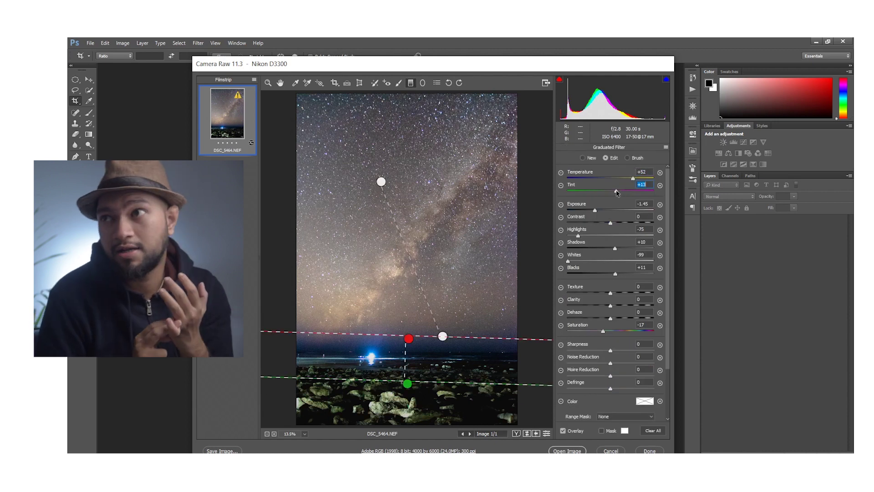
click(637, 179)
click(594, 210)
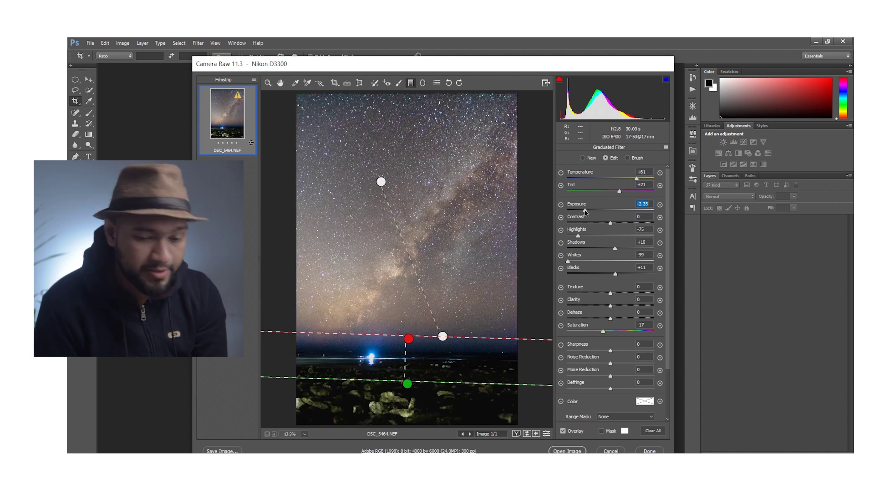
drag(594, 211, 569, 236)
drag(636, 178, 628, 194)
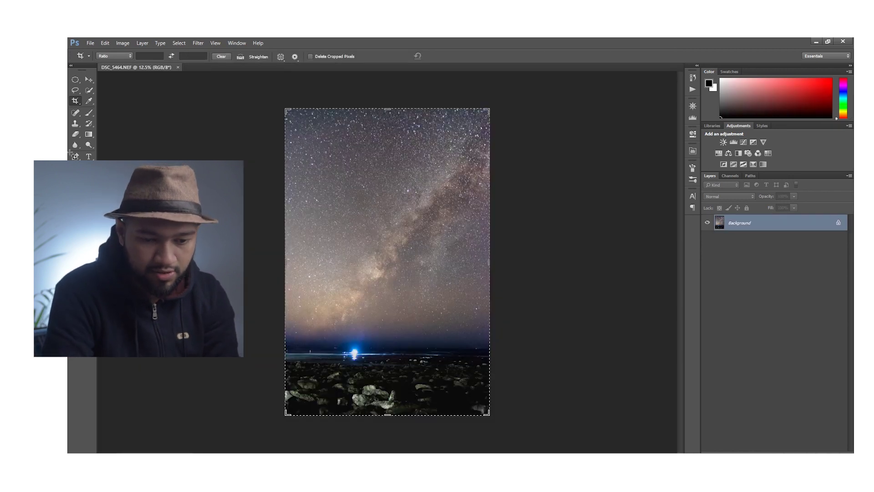
- Add a Curves layer and shape a gentle S-curve from a point sampled in the sky
click(90, 116)
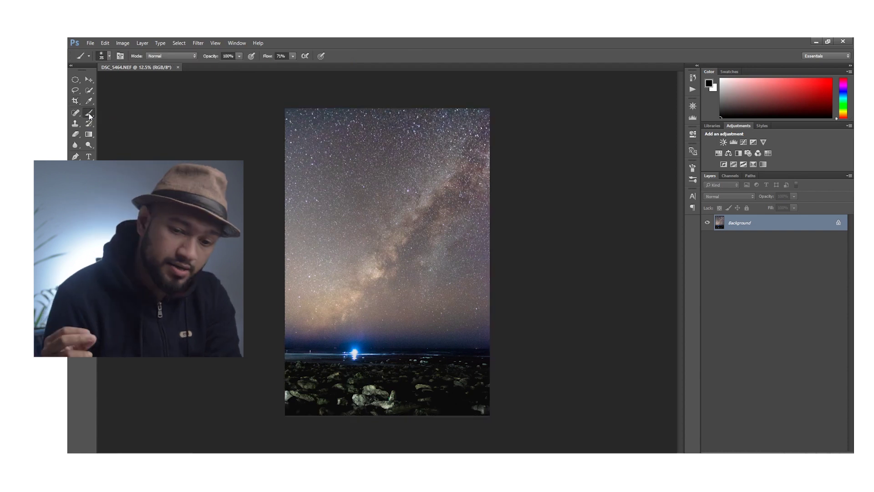
click(744, 142)
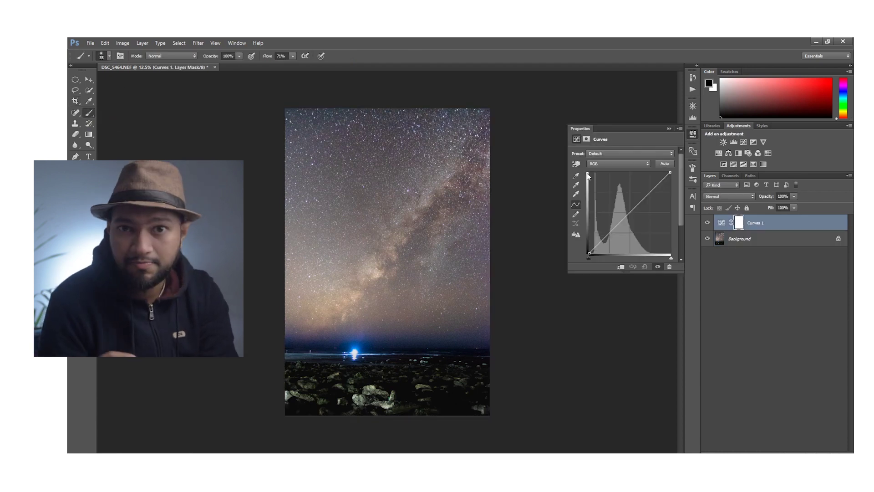
click(576, 164)
scroll(408, 245, up, 2)
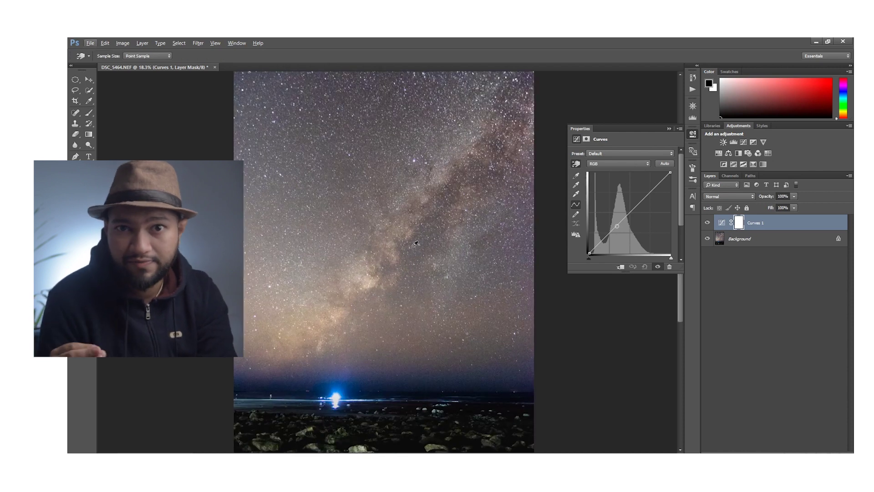
click(417, 241)
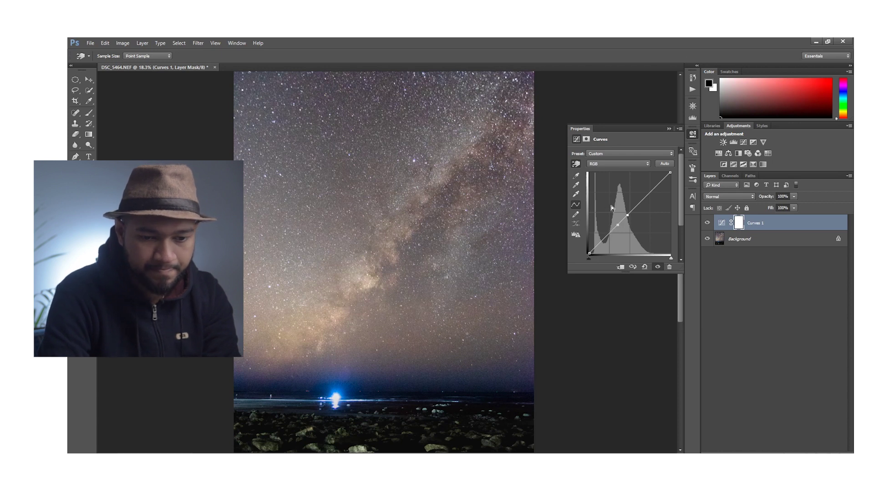
drag(629, 216, 626, 214)
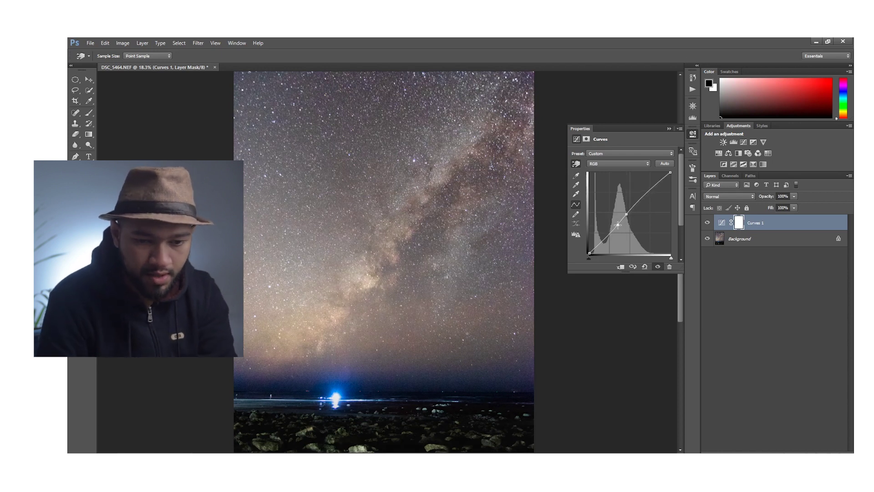
click(645, 266)
click(462, 179)
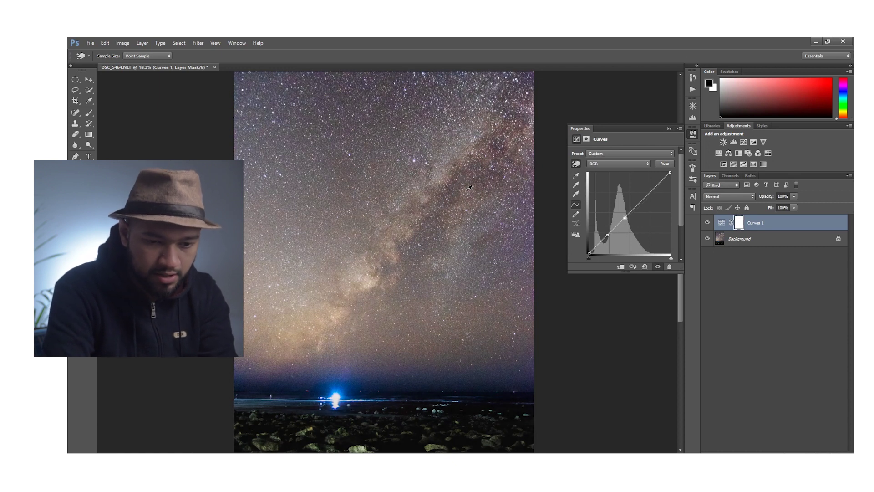
drag(606, 235, 627, 216)
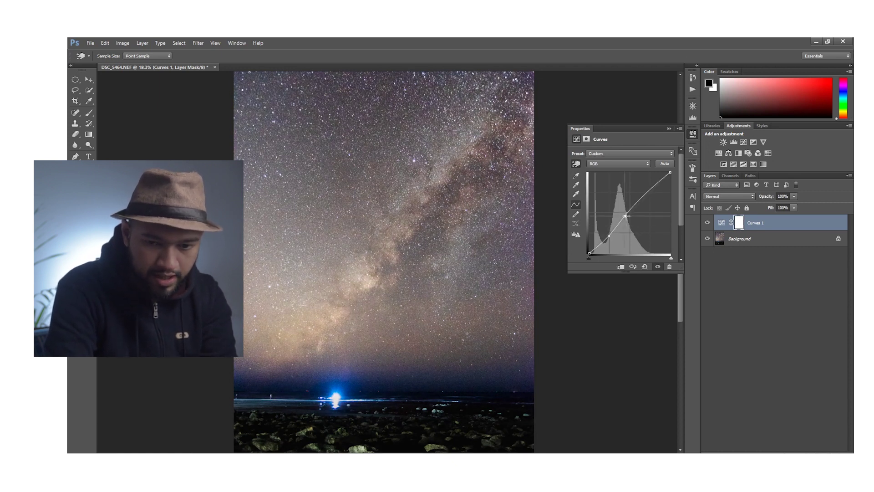
click(669, 128)
- Hide Curves 1 and add a Curves 2 layer that slightly darkens the image
click(707, 223)
click(743, 142)
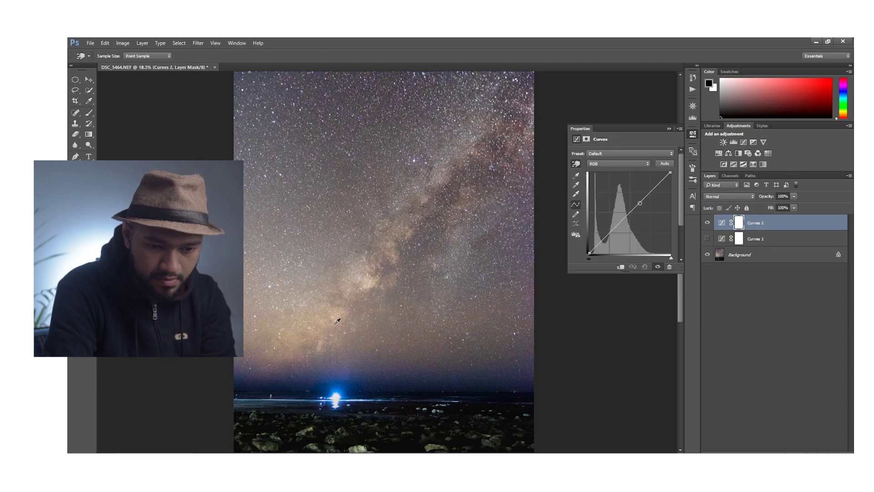
drag(632, 211, 651, 189)
click(669, 129)
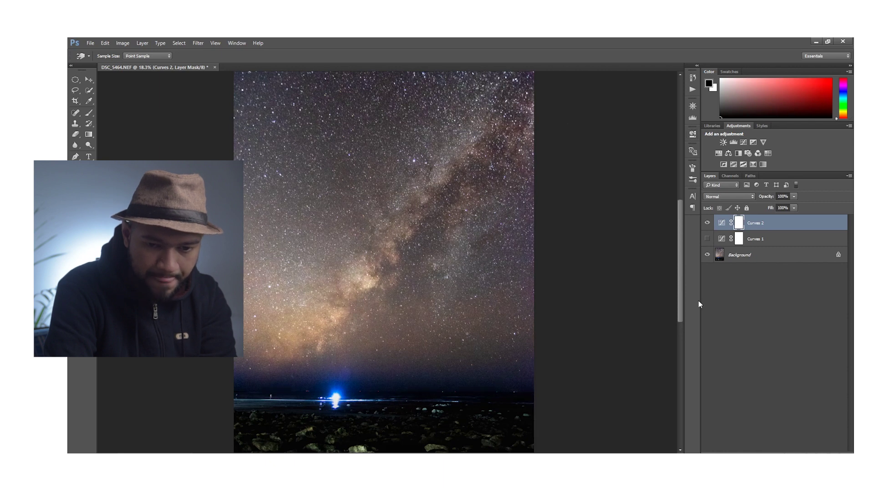
- Paint black on the Curves 2 mask across the horizon band, upper-left and right sky with a 1300 px brush
click(89, 115)
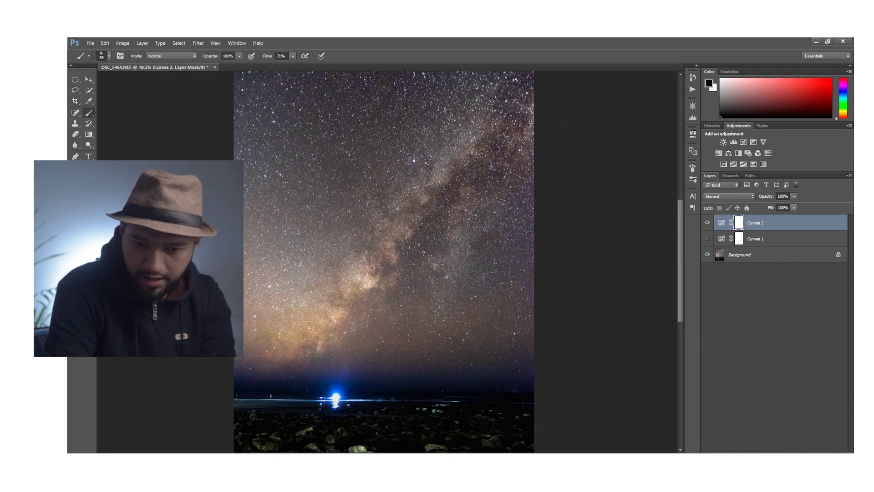
key(bracketright)
key(bracketright)
key(bracketright)
key(bracketright)
key(bracketright)
key(bracketright)
key(bracketright)
key(bracketright)
key(bracketright)
key(bracketright)
key(bracketright)
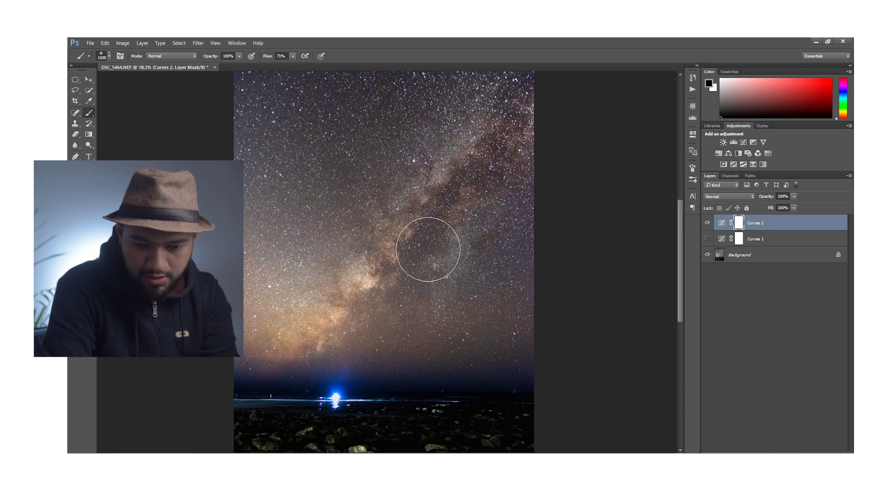
click(109, 59)
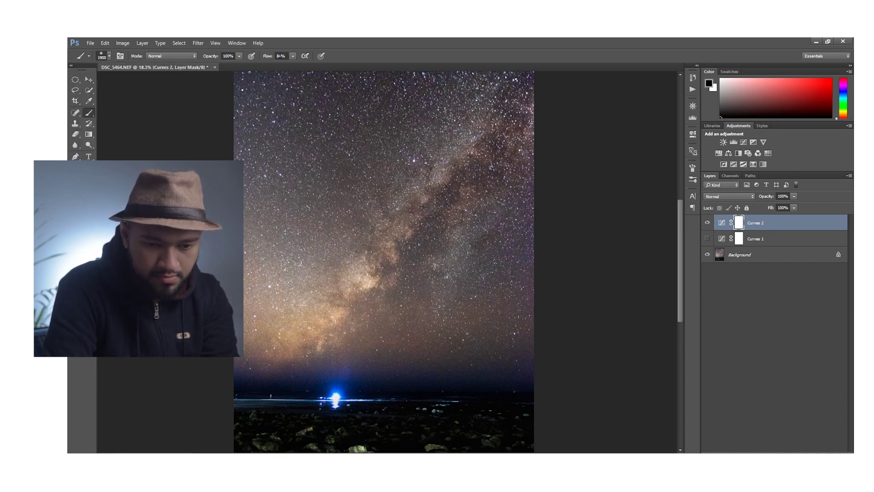
text(5)
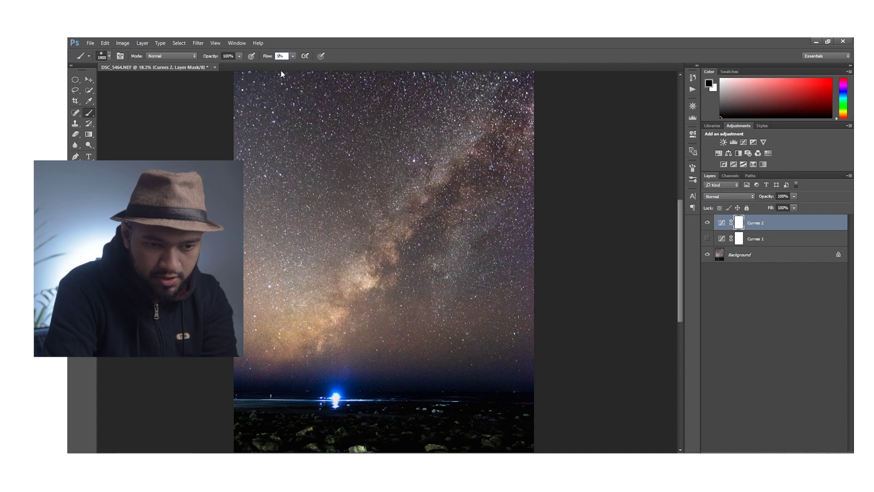
key(bracketleft)
key(bracketleft)
key(bracketleft)
key(bracketleft)
key(bracketleft)
key(bracketleft)
key(bracketleft)
key(bracketleft)
key(bracketleft)
key(bracketleft)
key(bracketleft)
key(bracketleft)
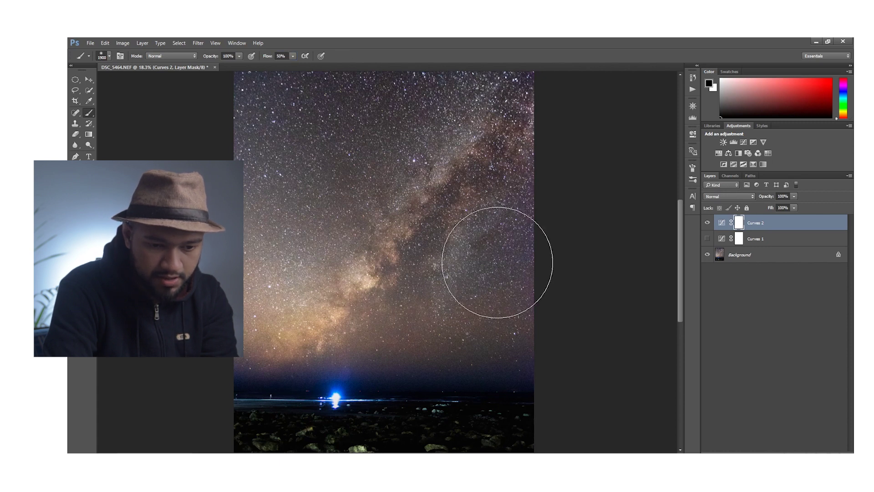
scroll(314, 401, down, 3)
key(bracketright)
key(bracketright)
key(bracketright)
key(bracketright)
key(bracketright)
key(bracketright)
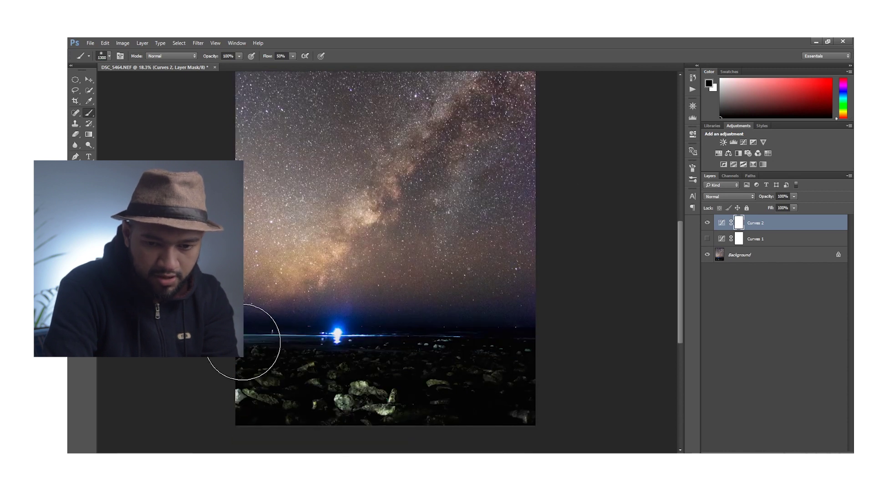
drag(257, 342, 617, 354)
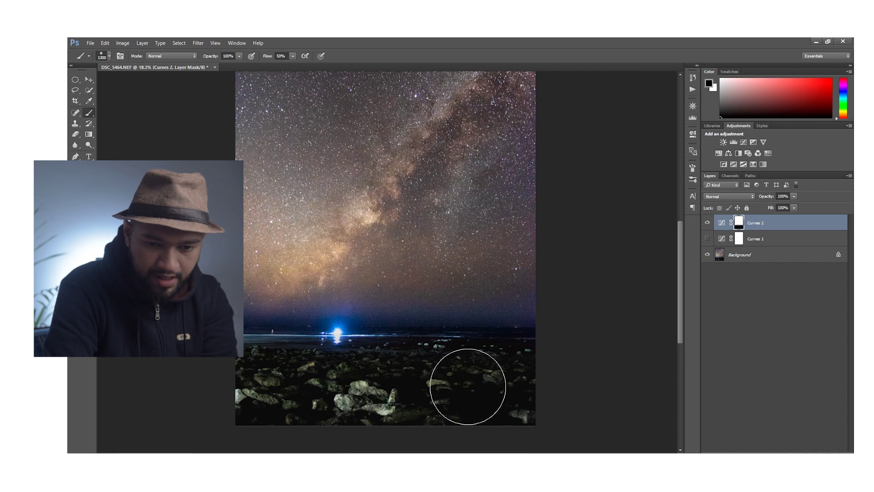
key(alt)
key(ctrl+0)
mouse_move(434, 82)
mouse_down()
mouse_move(319, 152)
mouse_move(327, 302)
mouse_up()
mouse_move(445, 300)
mouse_down()
mouse_move(501, 328)
mouse_move(381, 318)
mouse_up()
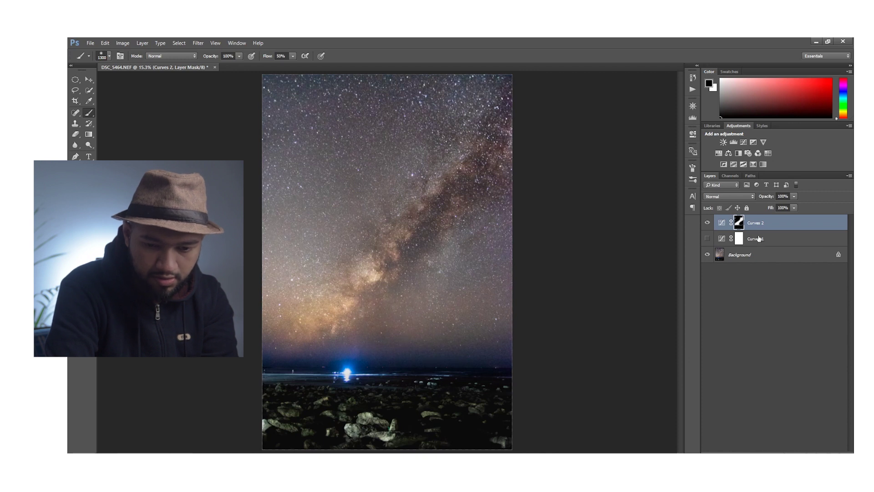
- Raise the Curves 2 mask Feather and scrub the layer's opacity down to 61%
double_click(737, 224)
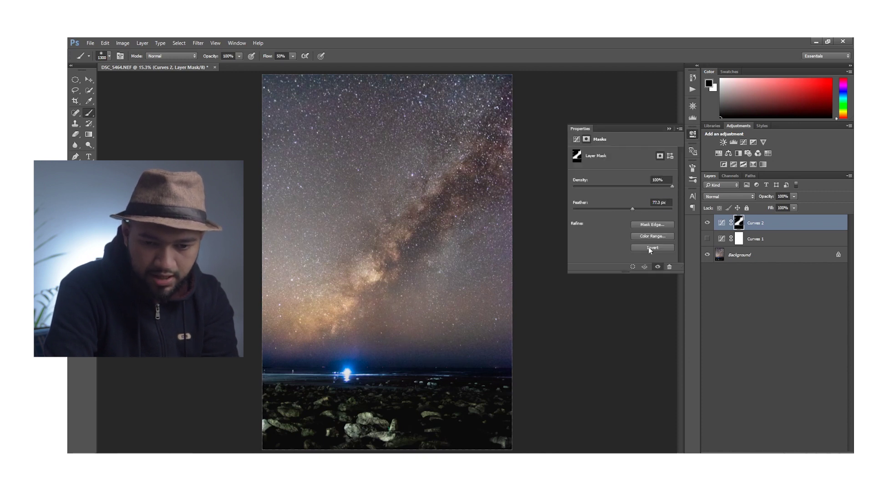
click(669, 129)
scroll(607, 302, down, 2)
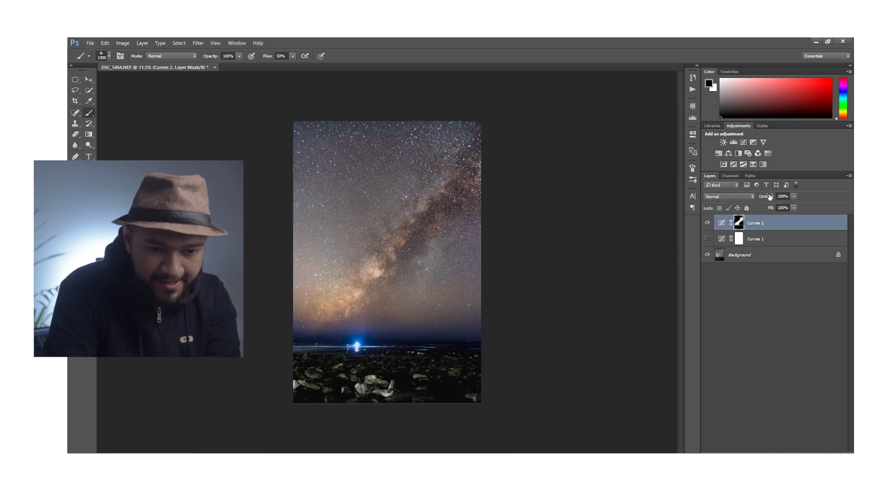
drag(769, 196, 743, 203)
double_click(738, 222)
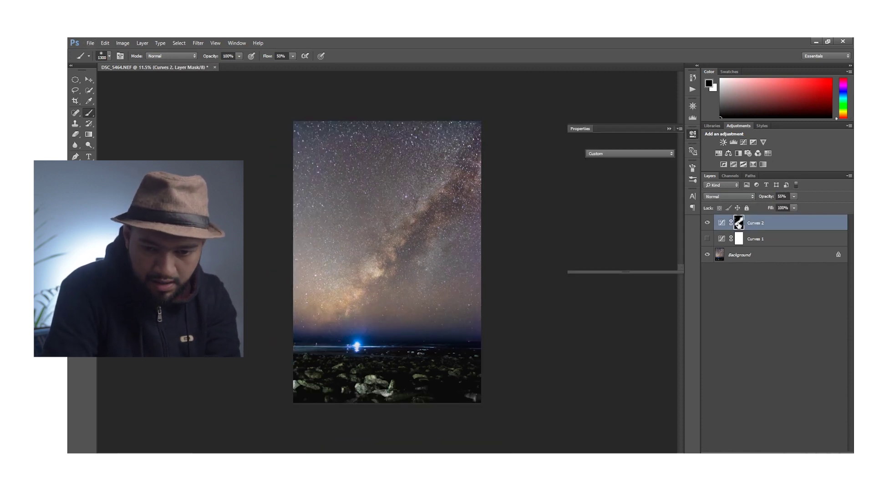
click(780, 219)
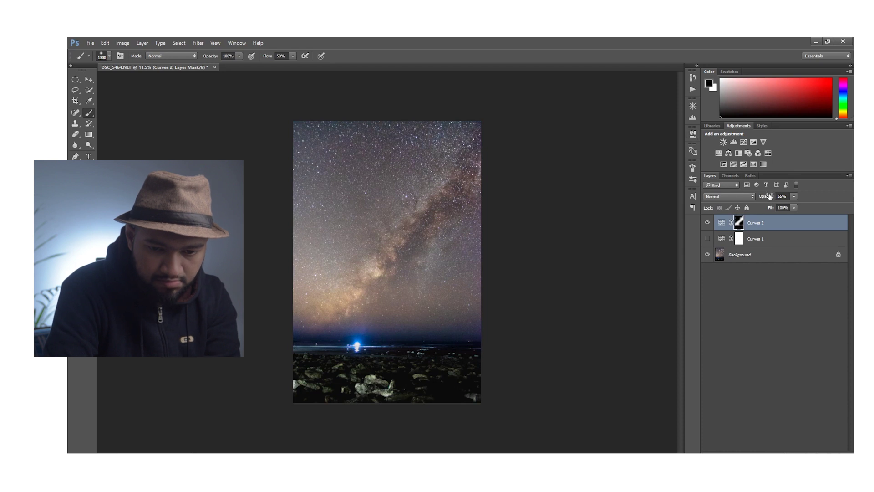
click(764, 364)
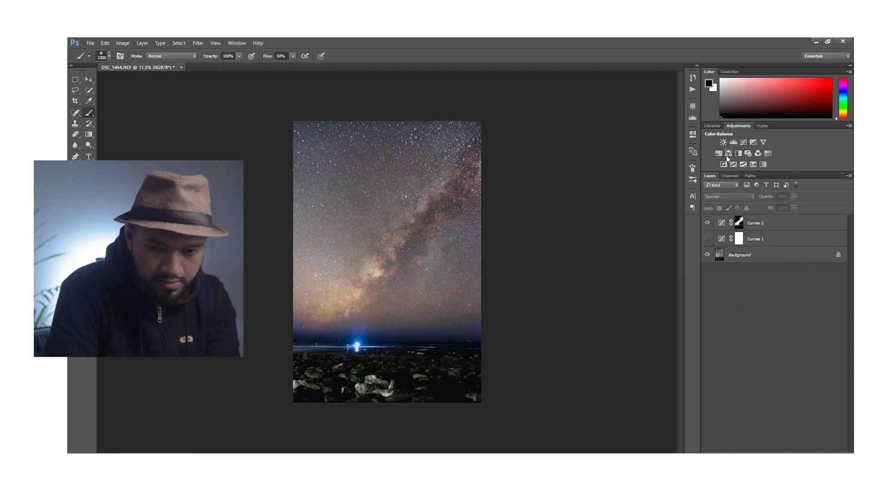
scroll(384, 315, up, 2)
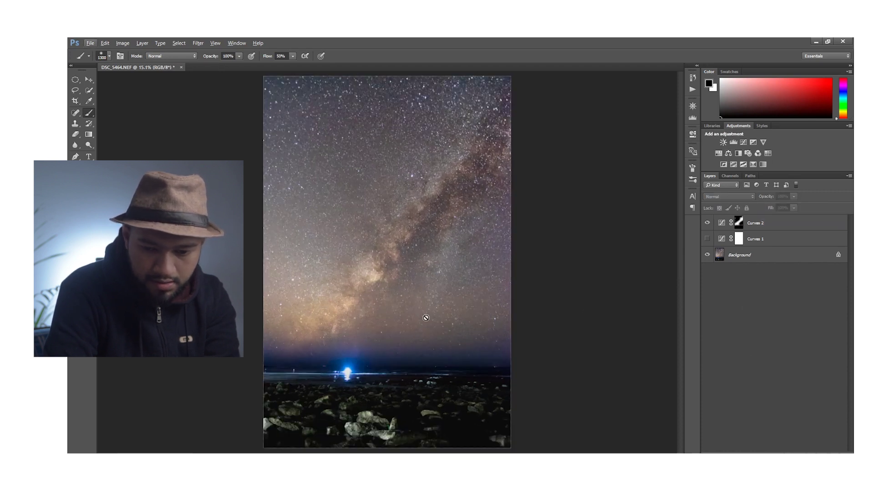
click(773, 260)
click(779, 223)
click(804, 450)
- Add a Selective Color layer and set Blues to Cyan -20, Magenta -7
click(774, 449)
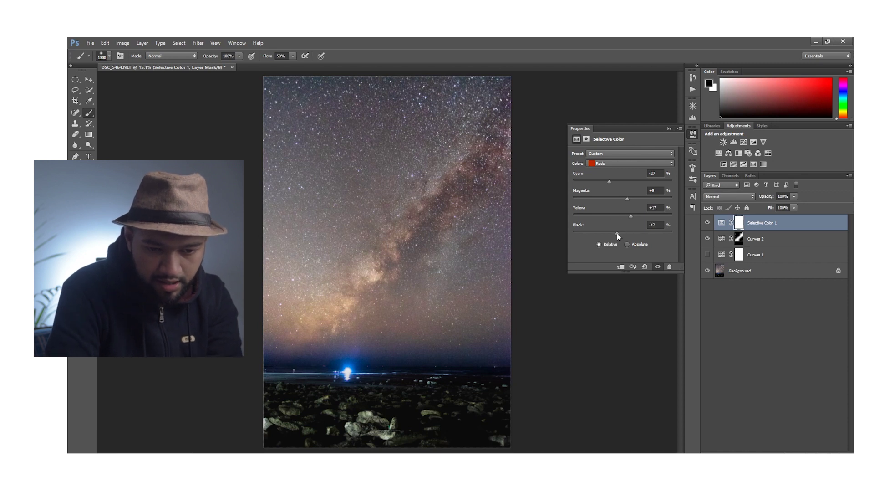
click(628, 163)
click(621, 196)
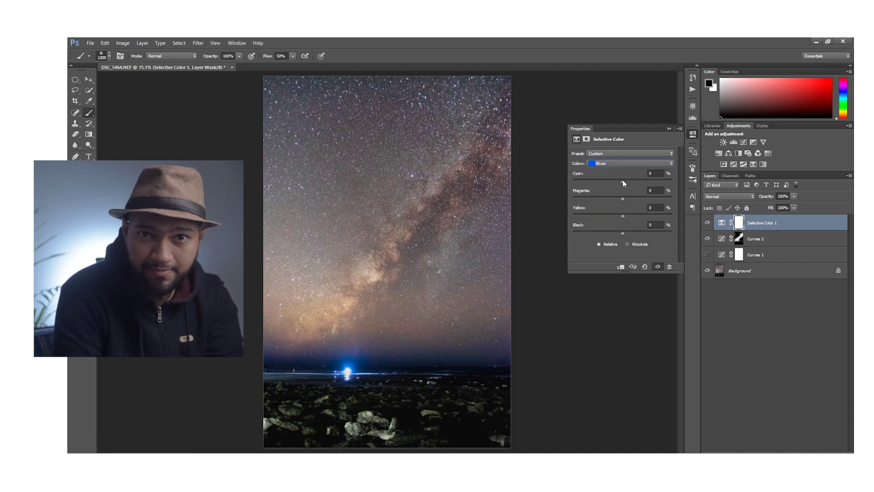
drag(635, 182, 619, 232)
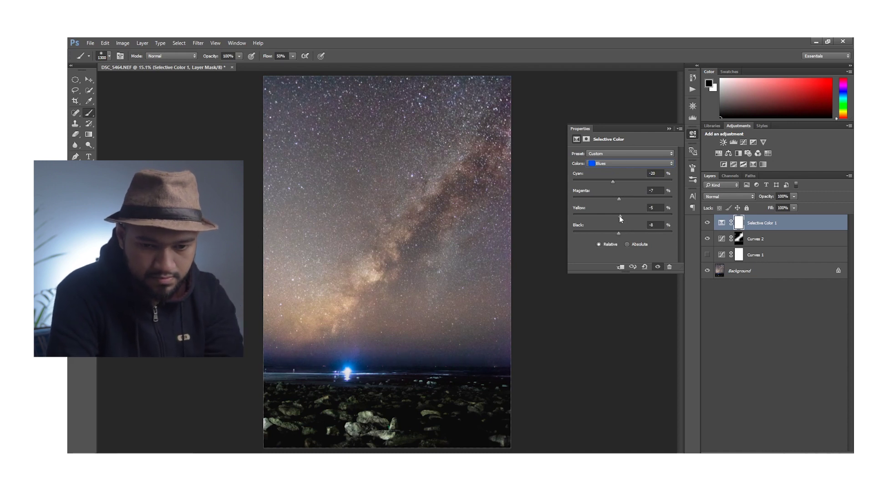
- Set the Selective Color Yellows to Magenta +14 and Yellow -27
click(626, 163)
click(631, 179)
drag(635, 182, 624, 217)
drag(622, 233, 612, 233)
click(668, 129)
click(725, 314)
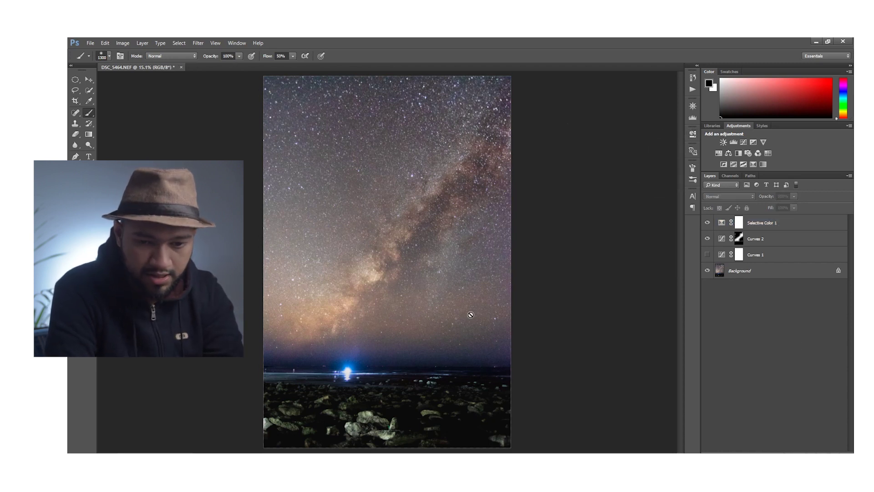
- Stamp visible layers into Layer 1, apply Camera Raw Texture and Clarity -100, and blend as Luminosity
click(781, 231)
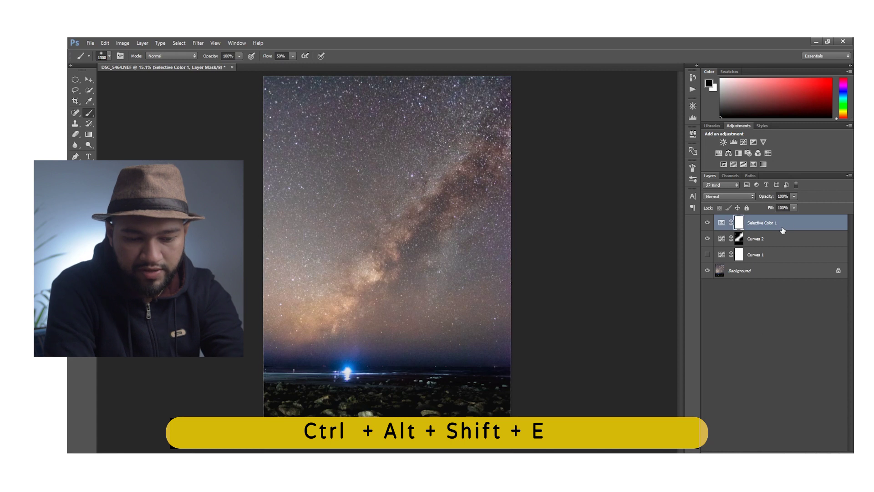
key(ctrl+alt+shift+e)
click(198, 42)
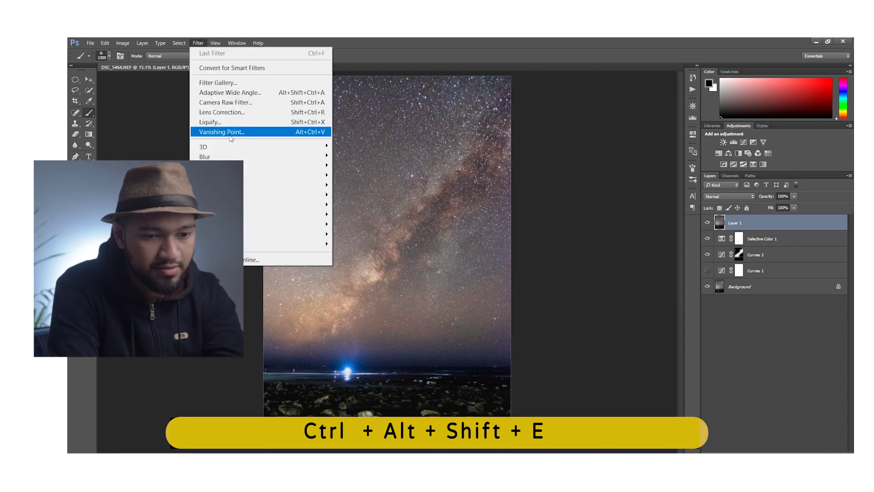
click(238, 101)
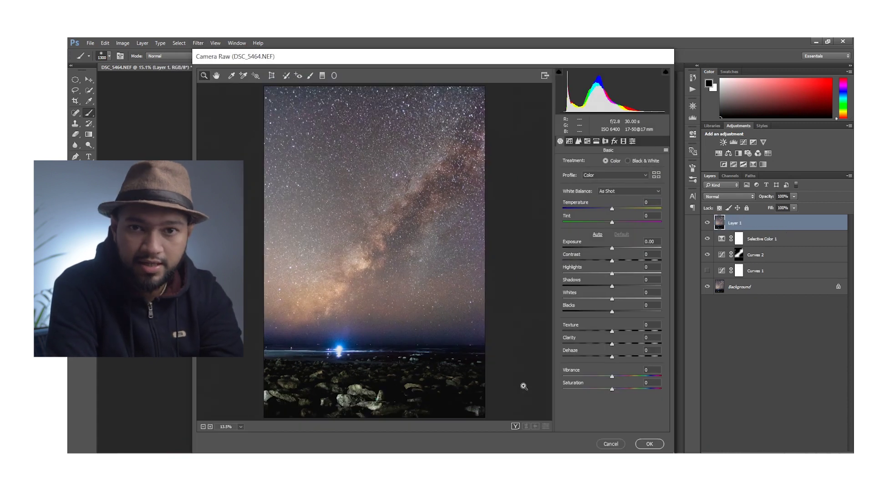
drag(614, 346, 515, 425)
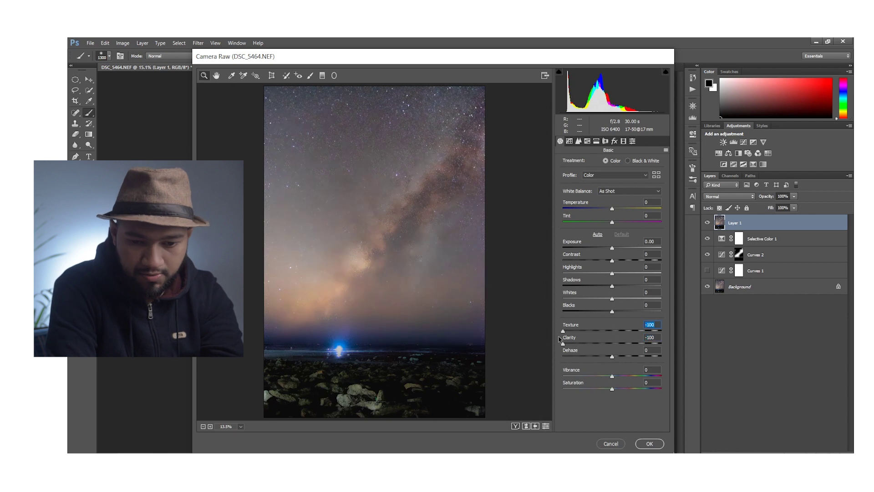
click(649, 444)
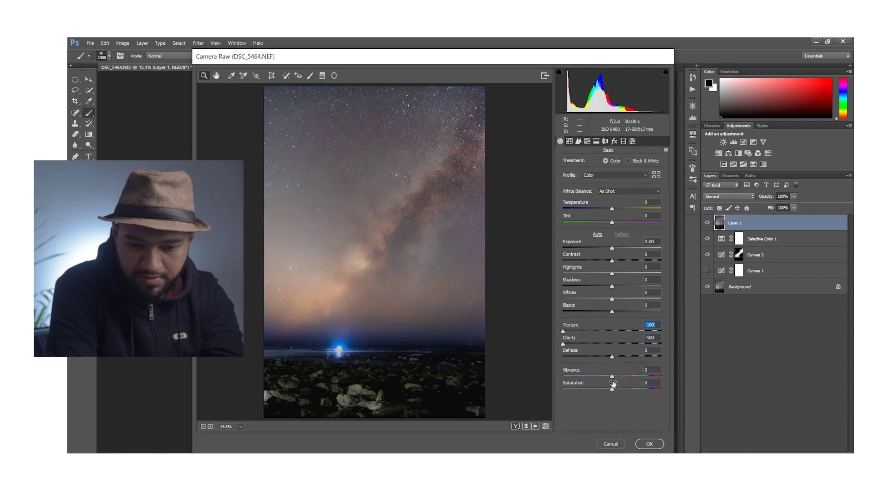
click(737, 196)
click(722, 358)
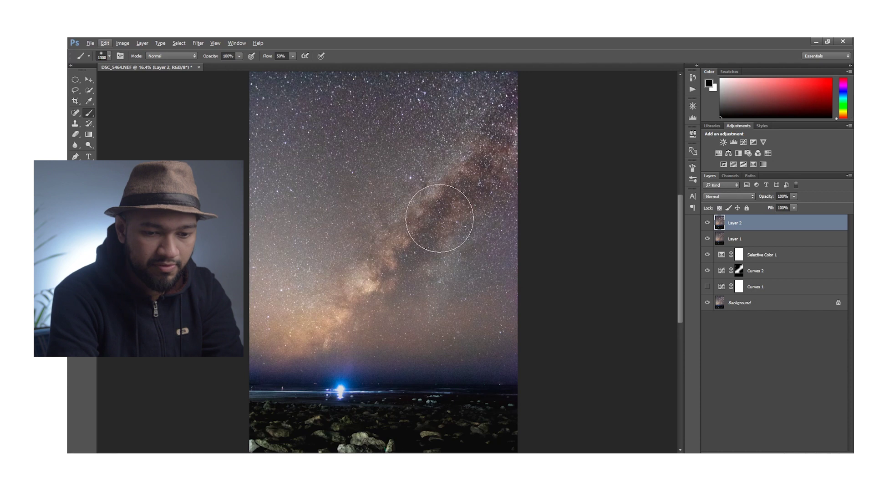
- Open the Save for Web (Legacy) export dialog from the File > Export menu
scroll(424, 182, down, 1)
click(91, 43)
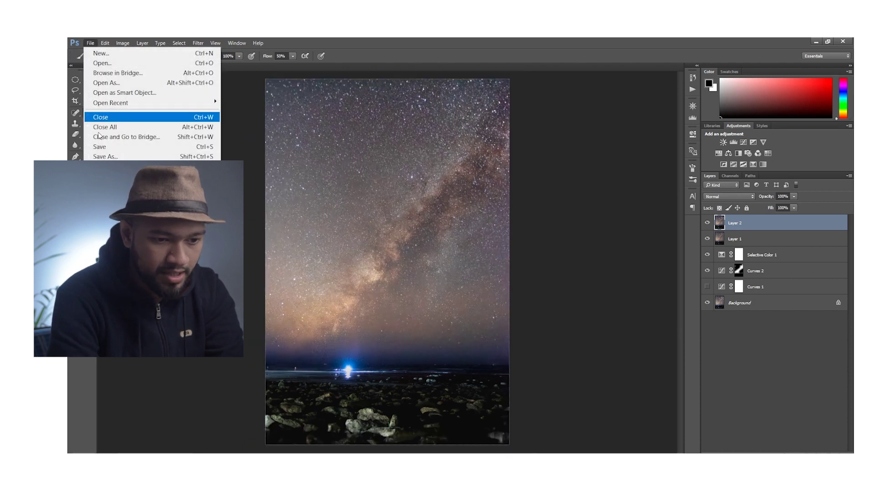
mouse_move(201, 187)
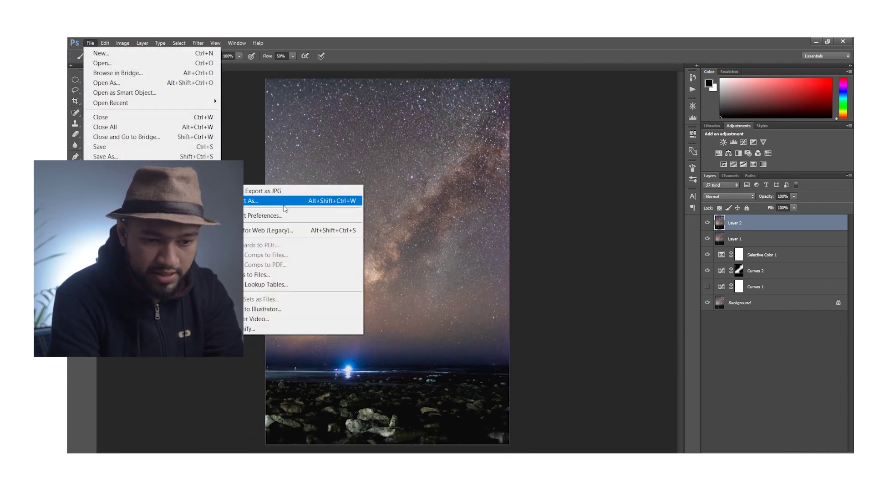
click(285, 230)
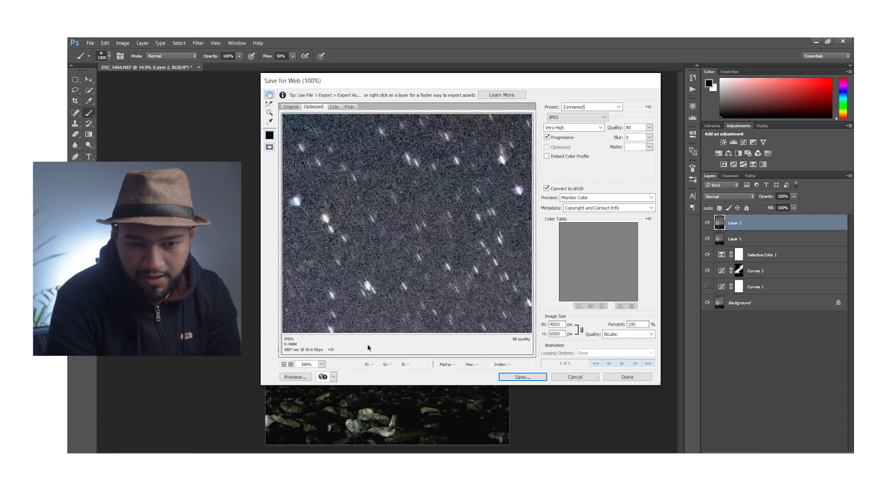
- Zoom the preview out and select the JPEG Quality 80 and height 6000 px fields
click(283, 364)
click(283, 363)
click(283, 363)
click(284, 363)
click(284, 364)
click(283, 364)
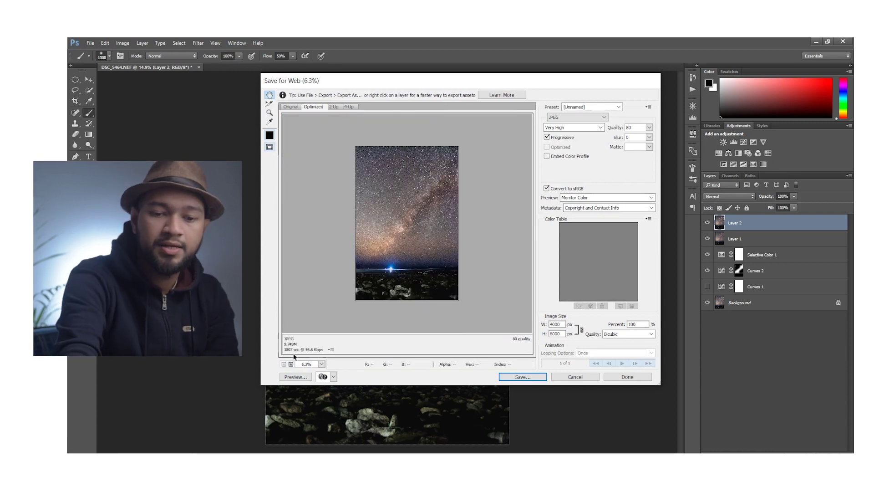
click(649, 127)
click(555, 334)
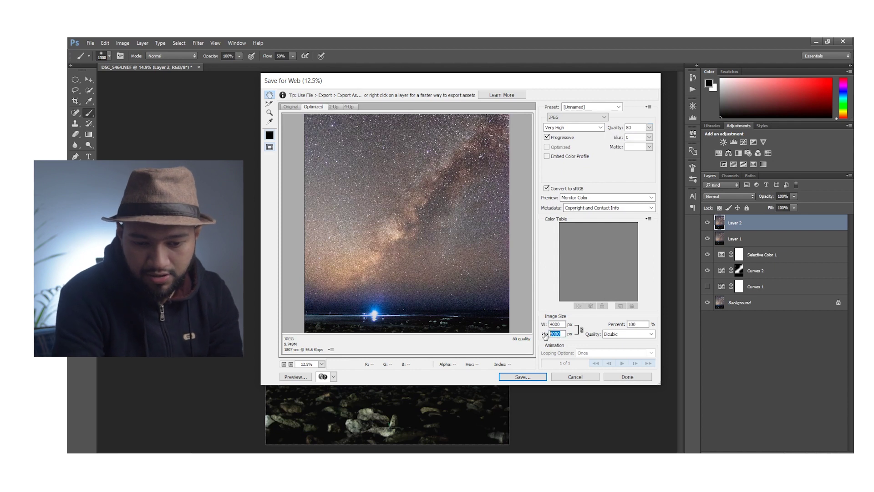